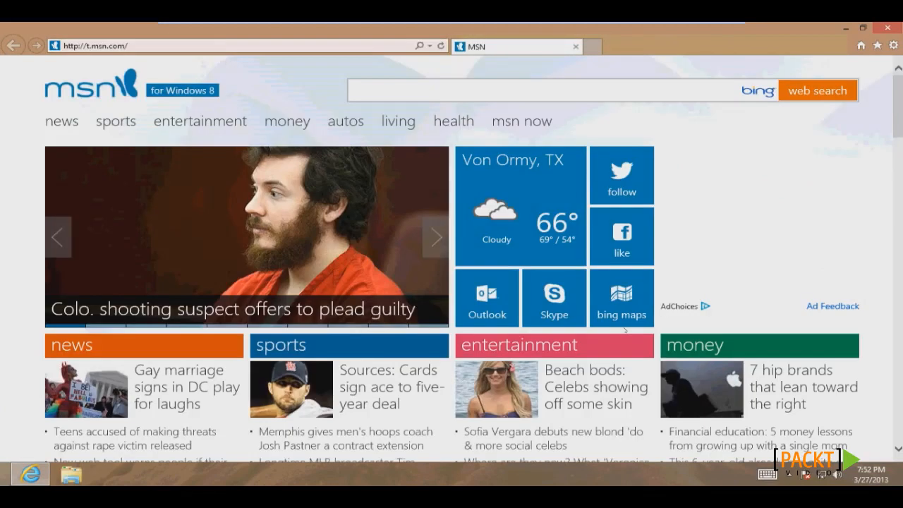
{"action": "key", "text": "alt+d"}
{"action": "type", "text": "www.kali.org/"}
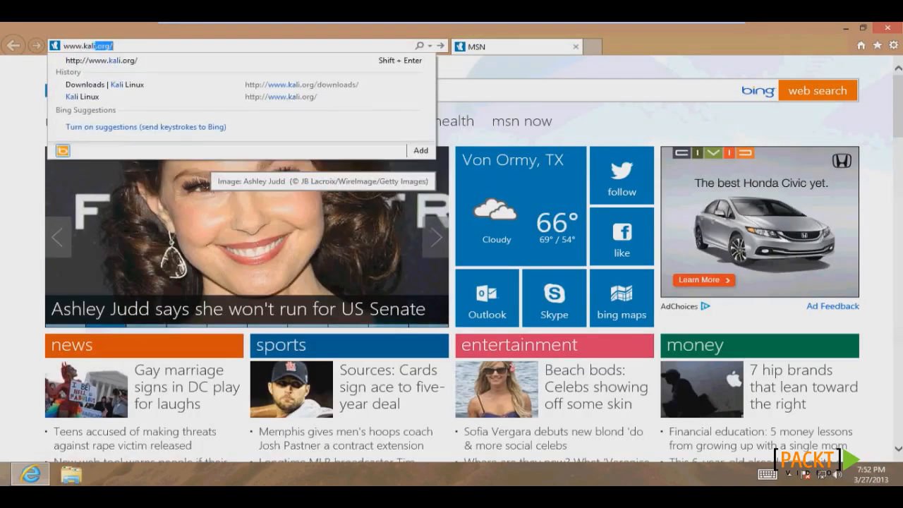
{"action": "key", "text": "Return"}
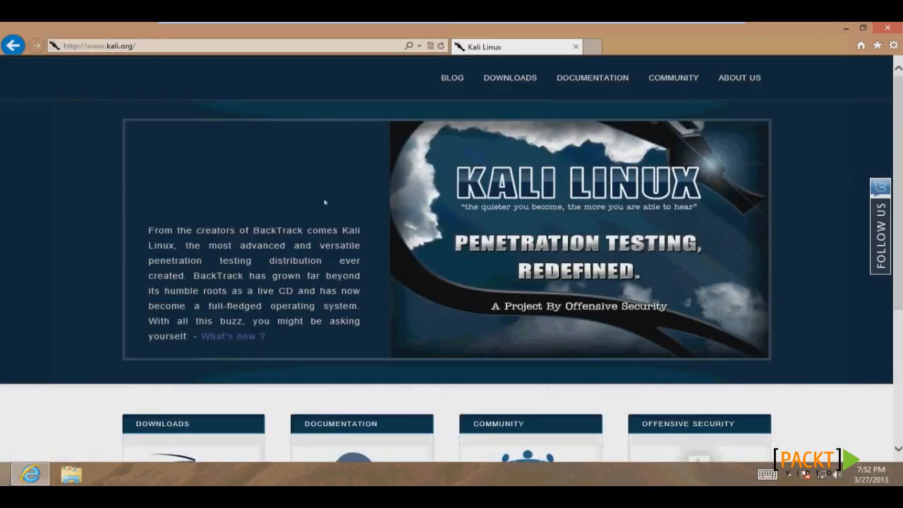
{"action": "left_click", "coordinate": [512, 78]}
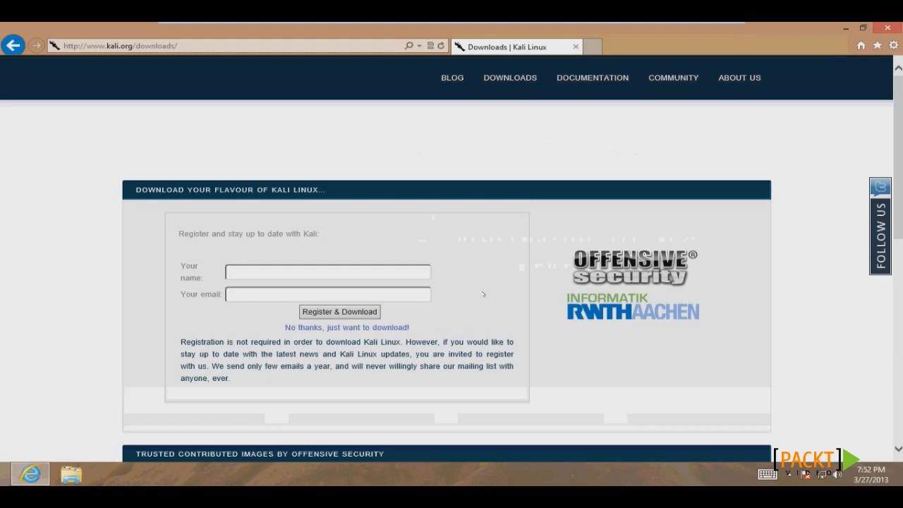
Skip registration and save the kali-linux-1.0.2-i386 ISO to the Desktop.
{"action": "left_click", "coordinate": [375, 328]}
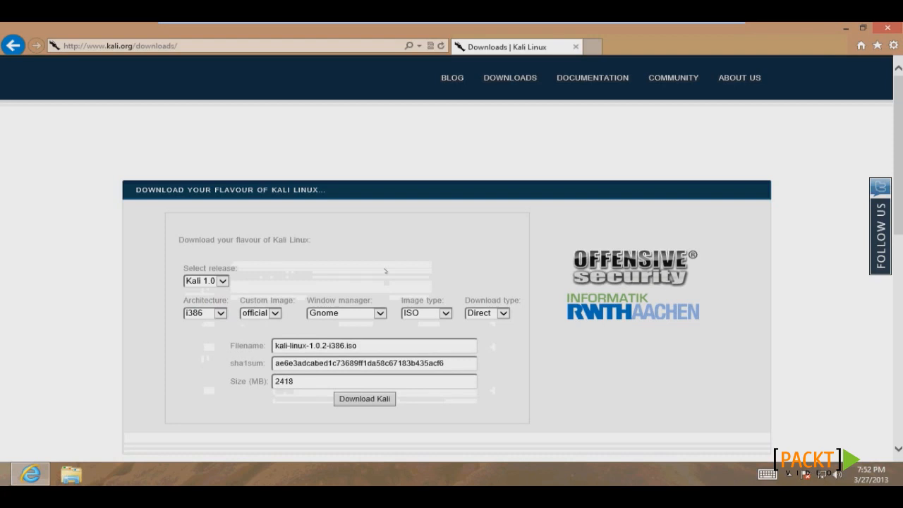
{"action": "left_click", "coordinate": [364, 398]}
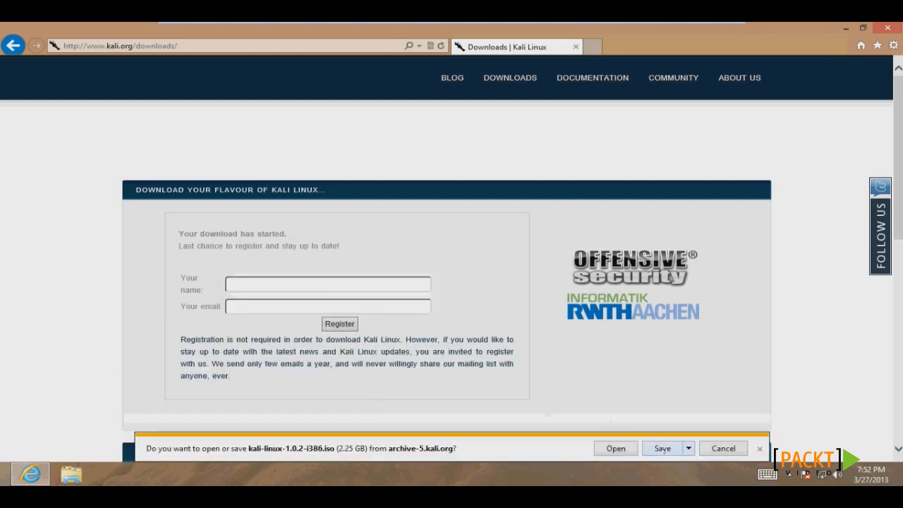
{"action": "left_click", "coordinate": [689, 450]}
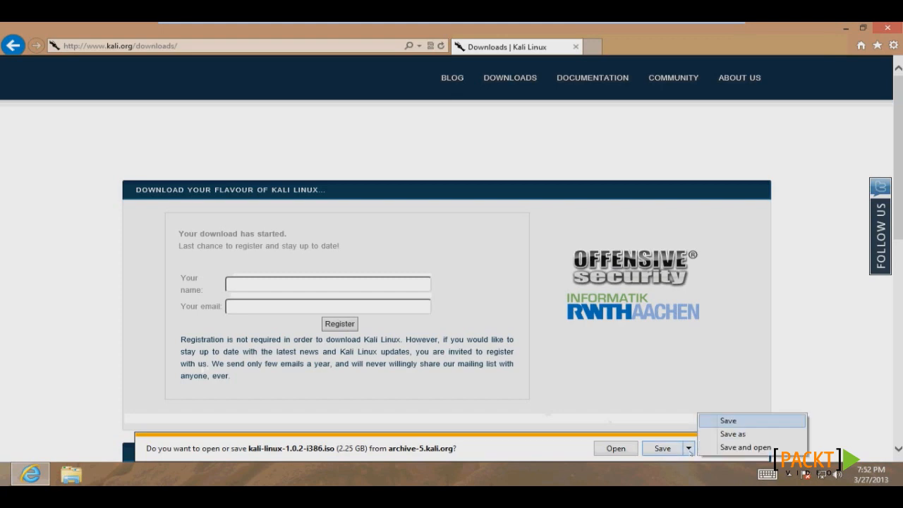
{"action": "left_click", "coordinate": [732, 434]}
{"action": "left_click", "coordinate": [266, 175]}
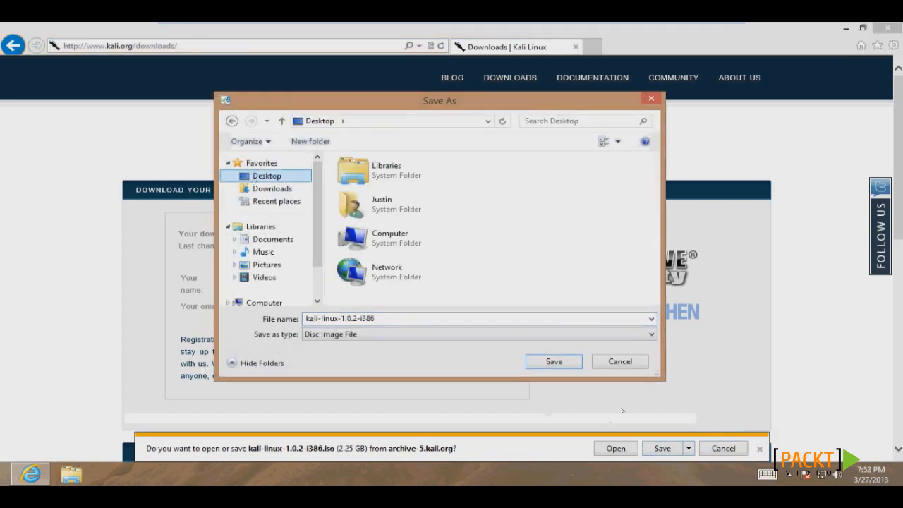
{"action": "left_click", "coordinate": [554, 361]}
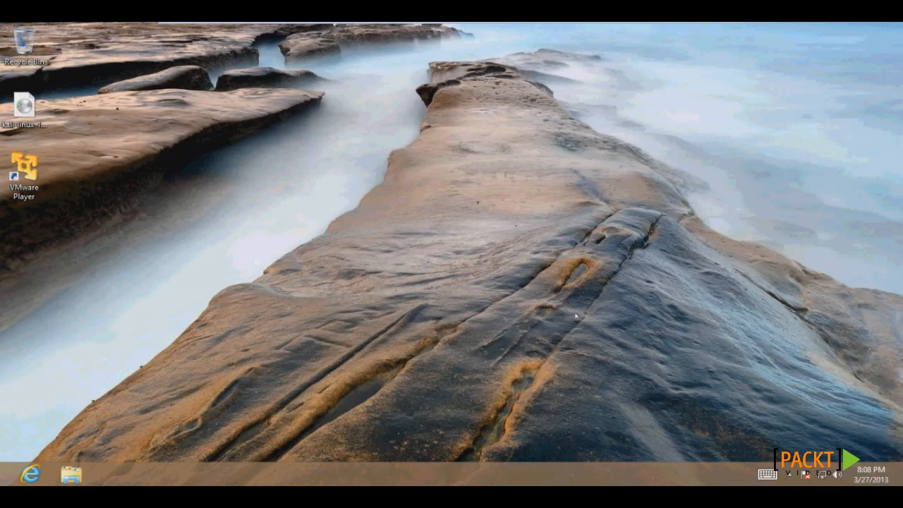
Launch VMware Player and start a New Virtual Machine from Player > File.
{"action": "double_click", "coordinate": [23, 170]}
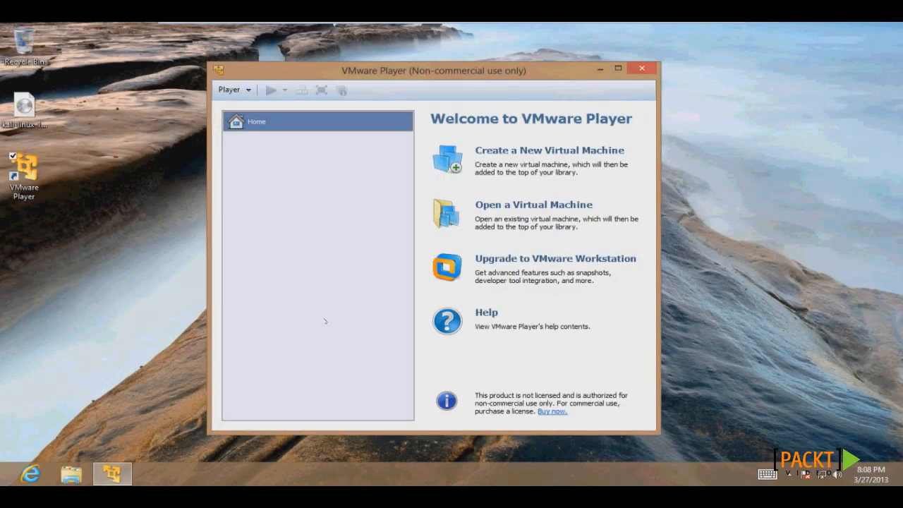
{"action": "left_click", "coordinate": [233, 90]}
{"action": "mouse_move", "coordinate": [242, 106]}
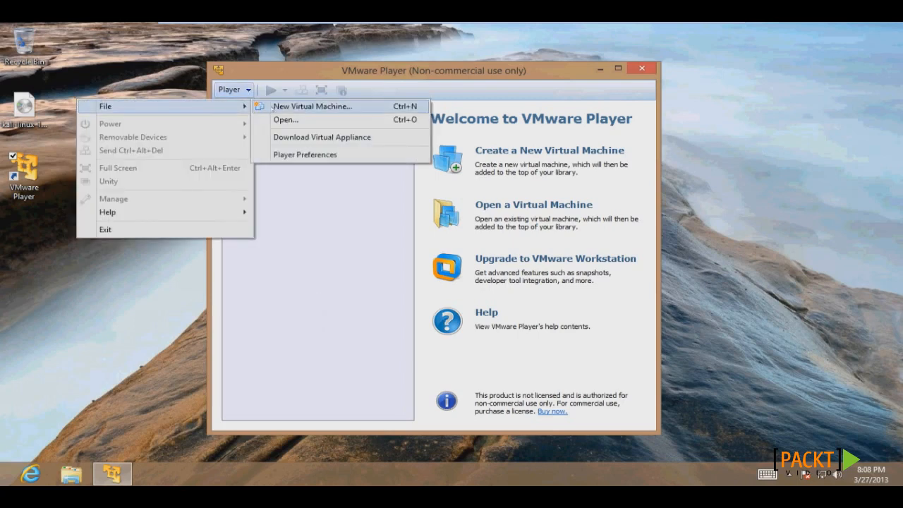
{"action": "left_click", "coordinate": [272, 107]}
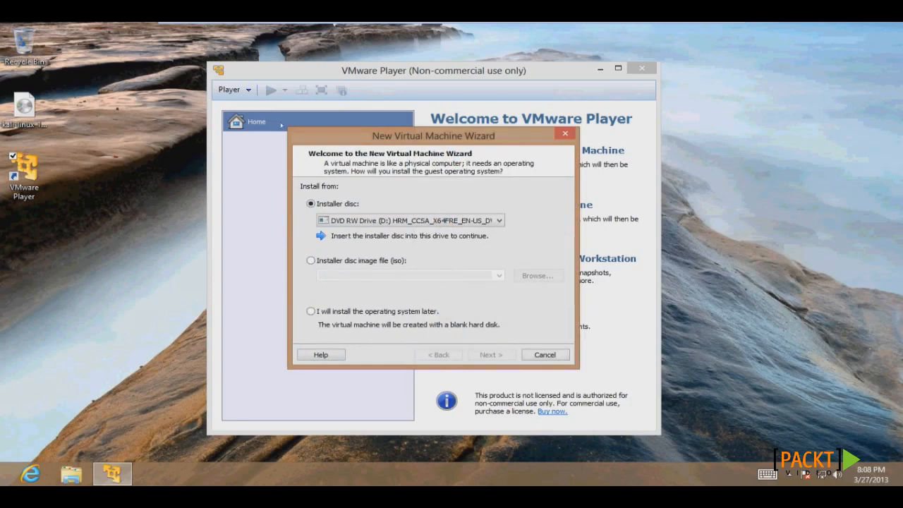
Choose the downloaded Kali ISO on the Desktop as the installer disc image.
{"action": "left_click", "coordinate": [310, 260]}
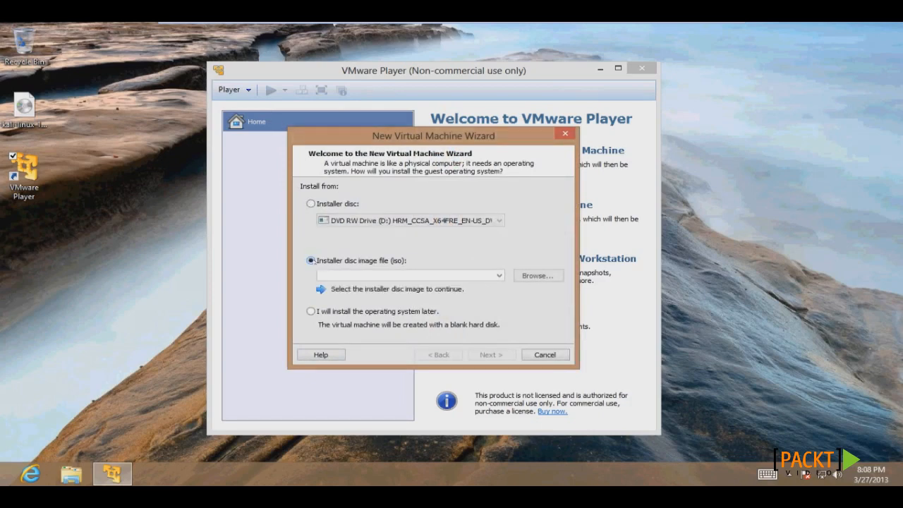
{"action": "left_click", "coordinate": [538, 276]}
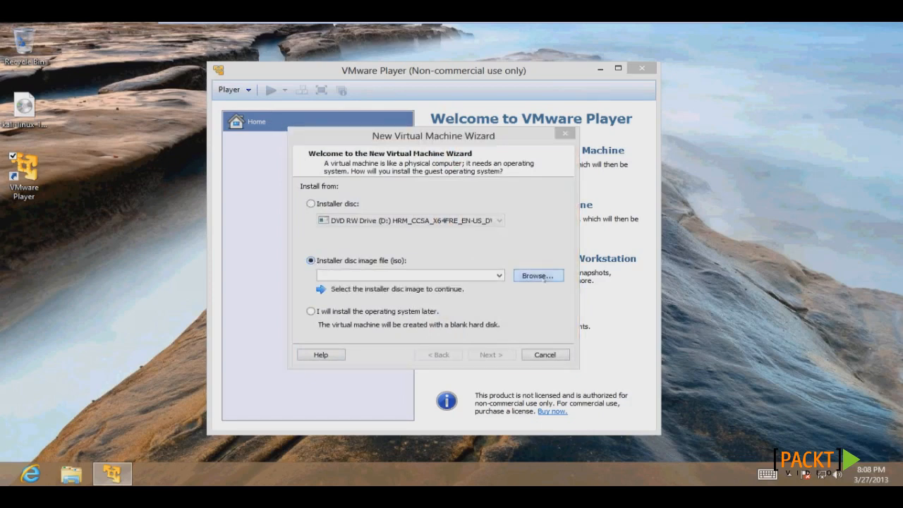
{"action": "left_click", "coordinate": [363, 231]}
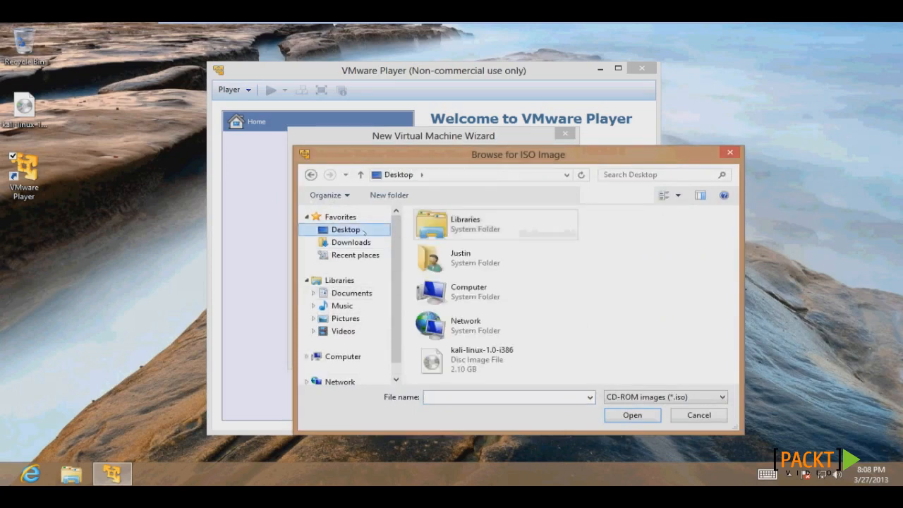
{"action": "double_click", "coordinate": [489, 360]}
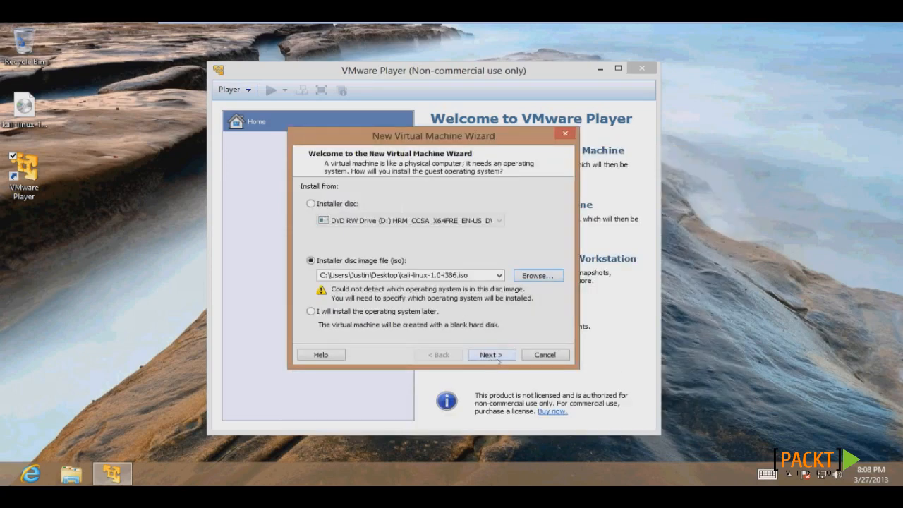
{"action": "left_click", "coordinate": [499, 361]}
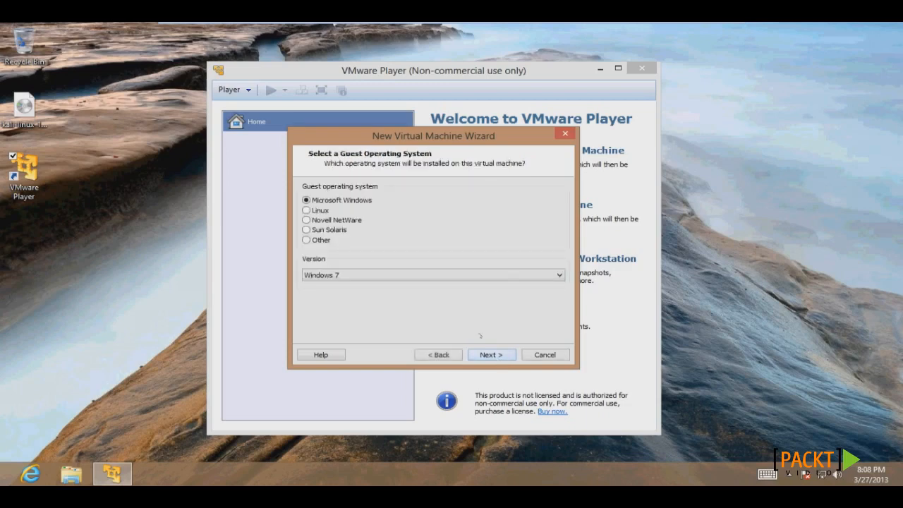
Set the guest OS to Linux, name the VM kali, keep the 20 GB disk, and finish.
{"action": "left_click", "coordinate": [308, 211]}
{"action": "left_click", "coordinate": [491, 355]}
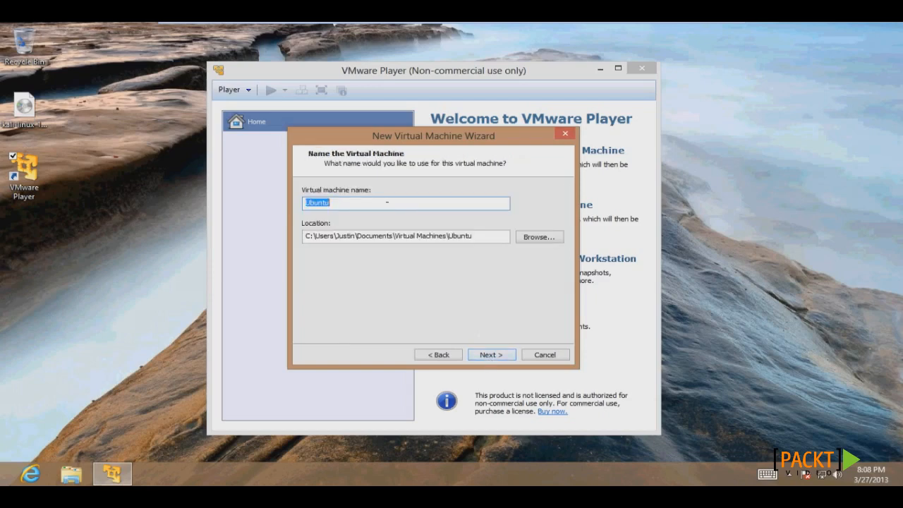
{"action": "type", "text": "kali"}
{"action": "left_click", "coordinate": [500, 357]}
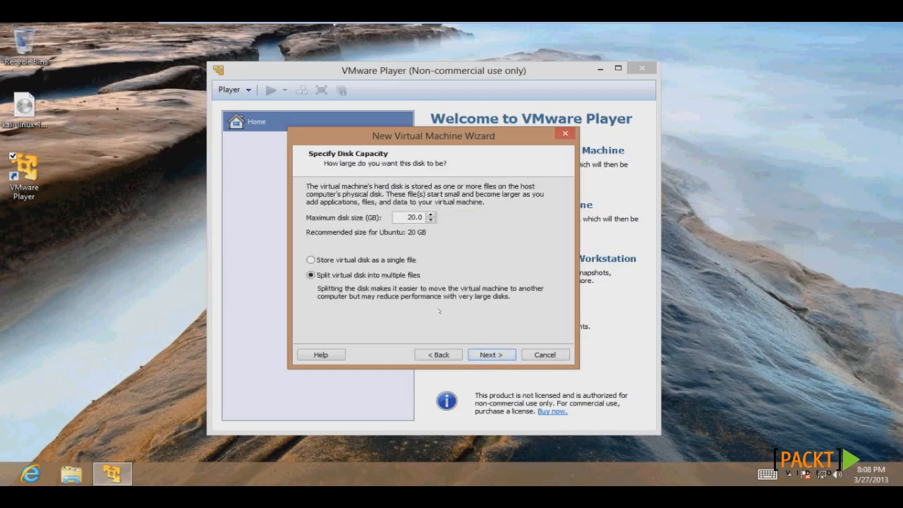
{"action": "left_click", "coordinate": [500, 357]}
{"action": "left_click", "coordinate": [492, 355]}
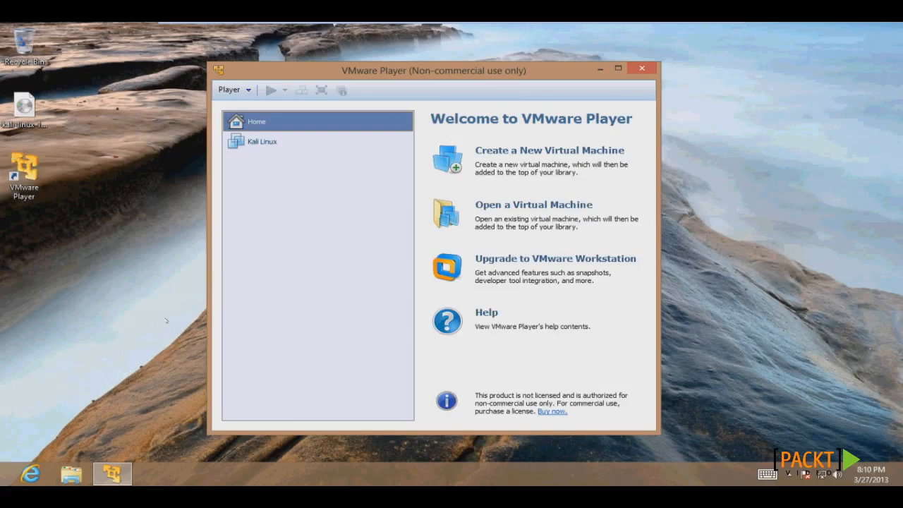
Power on the Kali Linux VM and boot the Graphical install entry.
{"action": "double_click", "coordinate": [302, 146]}
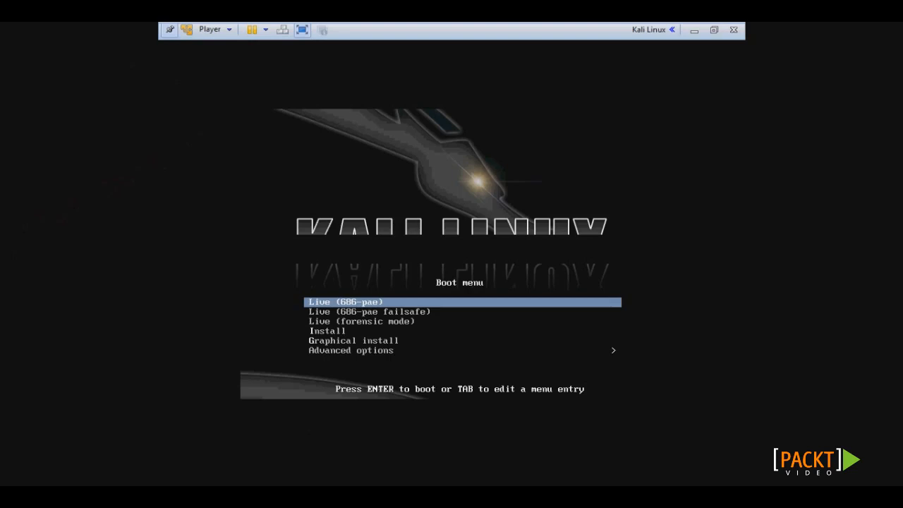
{"action": "key", "text": "Down"}
{"action": "key", "text": "Down"}
{"action": "key", "text": "Down"}
{"action": "key", "text": "Down"}
{"action": "key", "text": "Down"}
{"action": "key", "text": "Up"}
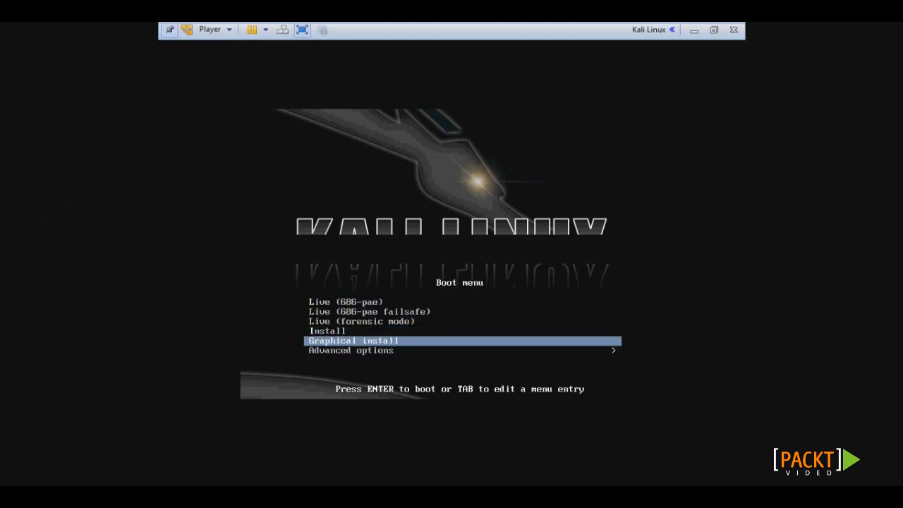
{"action": "key", "text": "Return"}
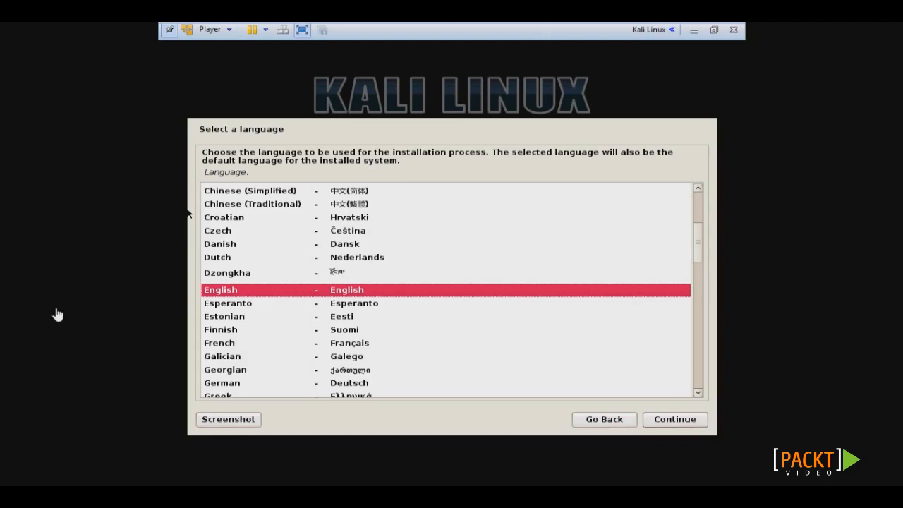
Accept English, United States and the default keyboard; set hostname Kali-Linux with no domain.
{"action": "left_click", "coordinate": [682, 420]}
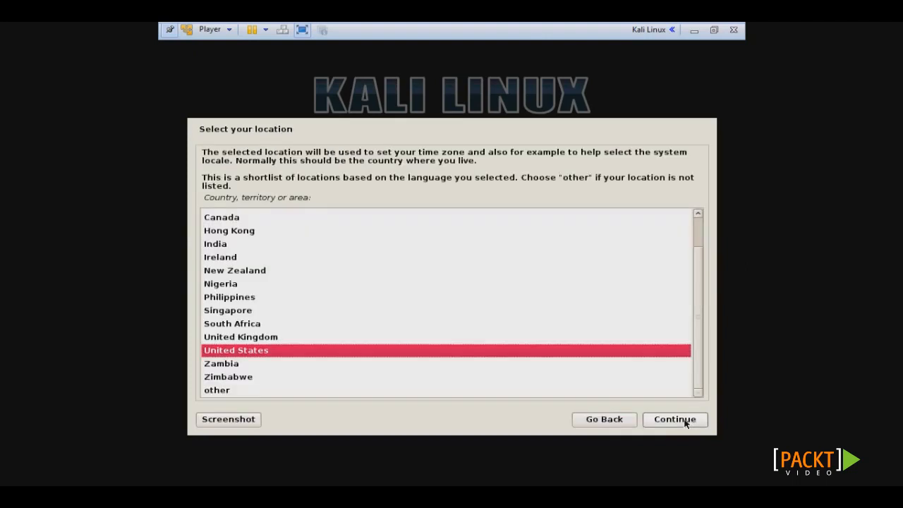
{"action": "left_click", "coordinate": [682, 420]}
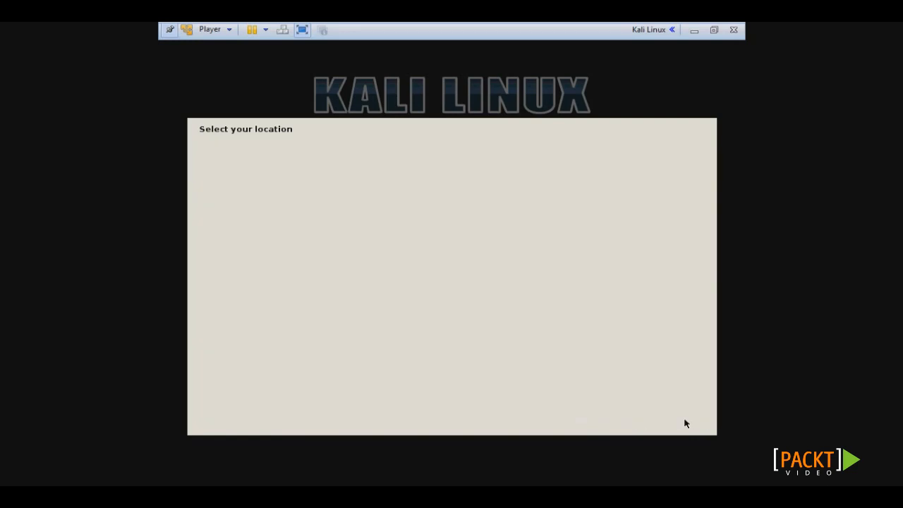
{"action": "left_click", "coordinate": [683, 420]}
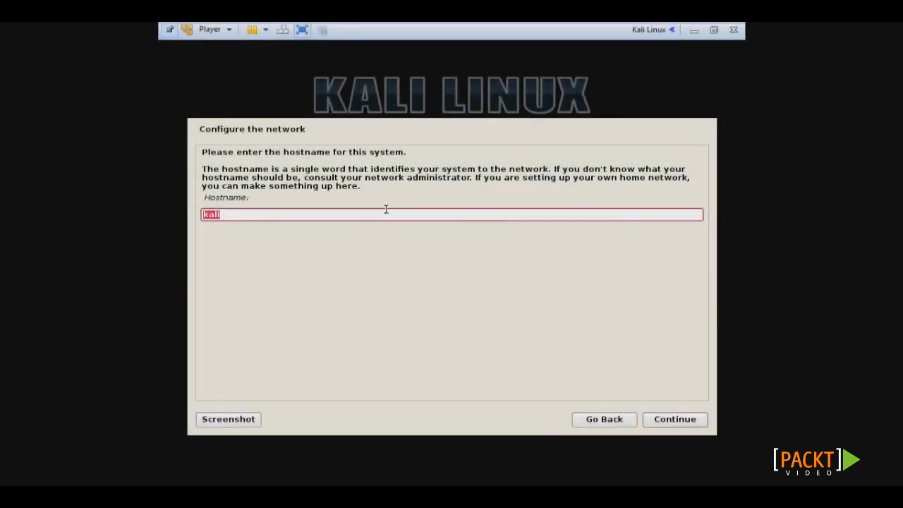
{"action": "type", "text": "Kali-Linux"}
{"action": "left_click", "coordinate": [689, 420]}
{"action": "left_click", "coordinate": [691, 421]}
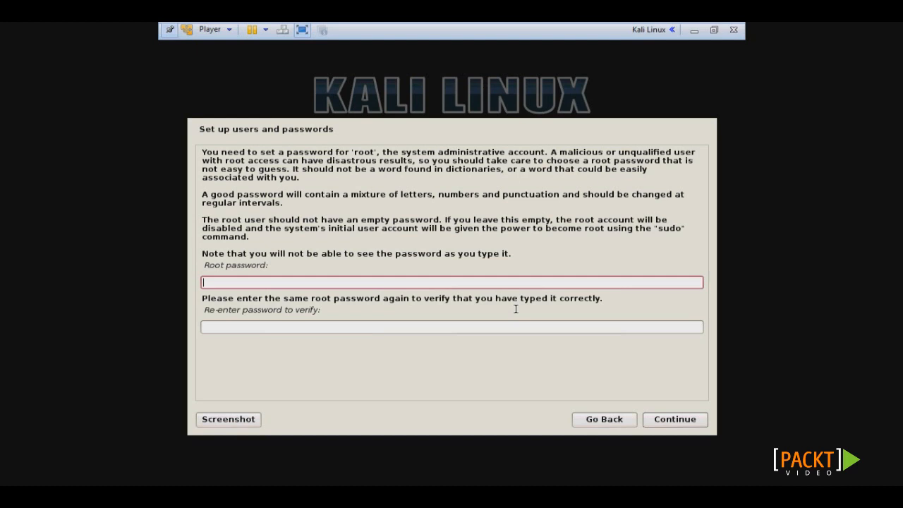
Enter and confirm the root password, then choose the Central time zone.
{"action": "type", "text": "toor"}
{"action": "key", "text": "Tab"}
{"action": "type", "text": "toor"}
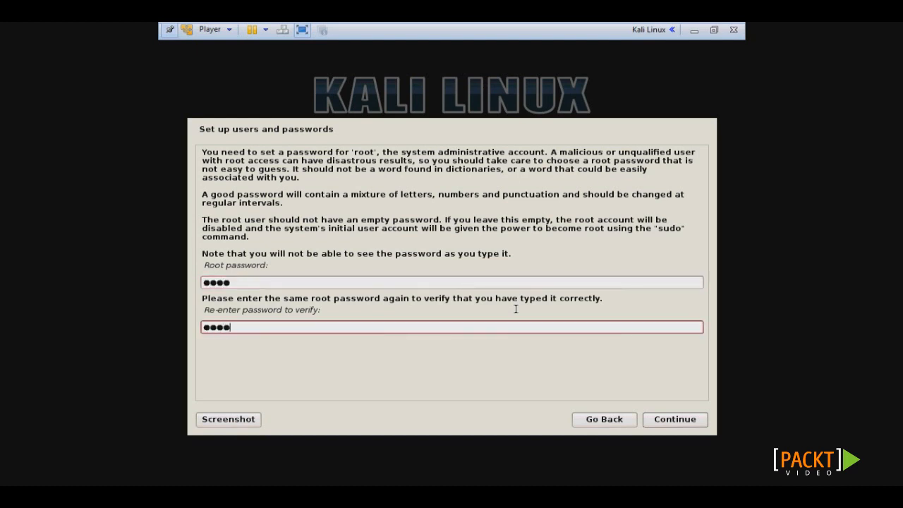
{"action": "left_click", "coordinate": [685, 422]}
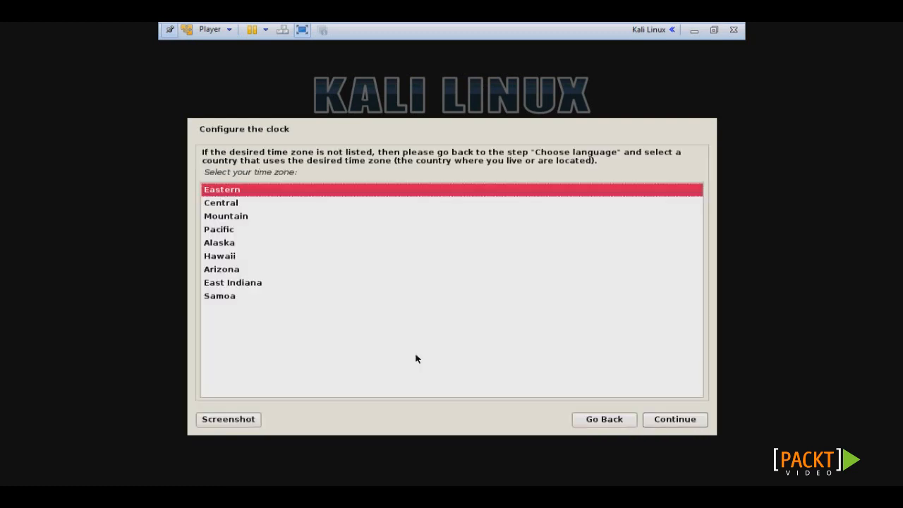
{"action": "left_click", "coordinate": [302, 199]}
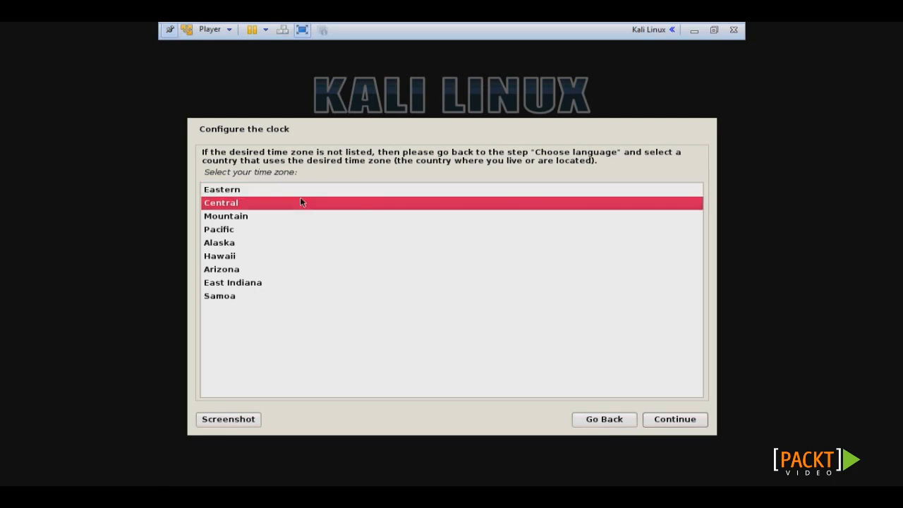
{"action": "left_click", "coordinate": [682, 423]}
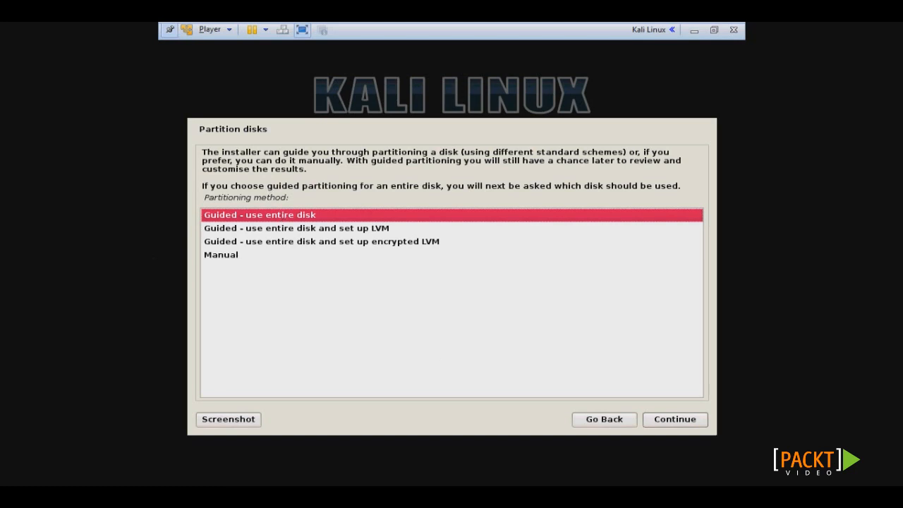
Partition the entire 21.5 GB disk with all files in one partition and write the changes.
{"action": "left_click", "coordinate": [660, 422]}
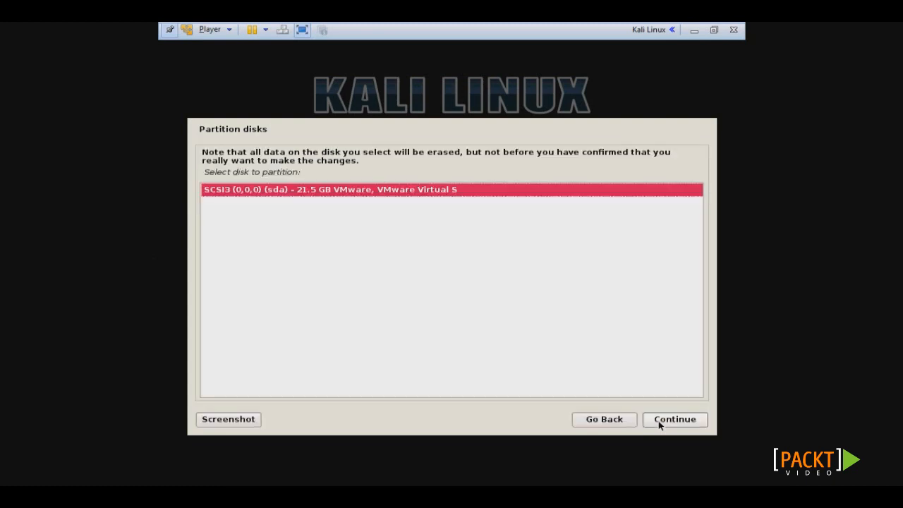
{"action": "left_click", "coordinate": [658, 420]}
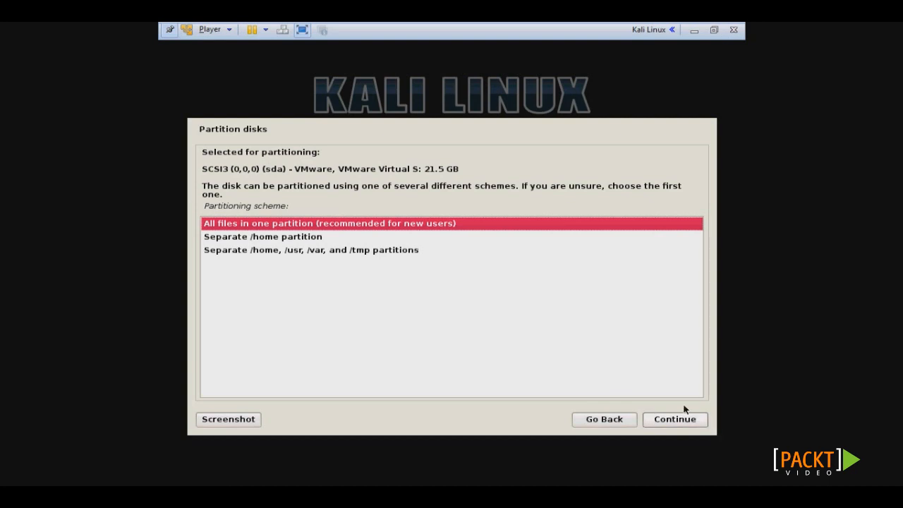
{"action": "left_click", "coordinate": [679, 423]}
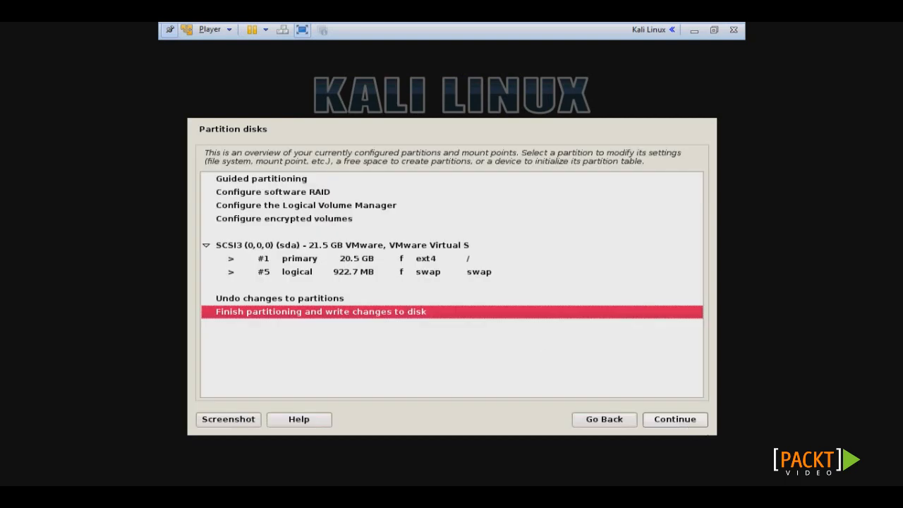
{"action": "left_click", "coordinate": [676, 420]}
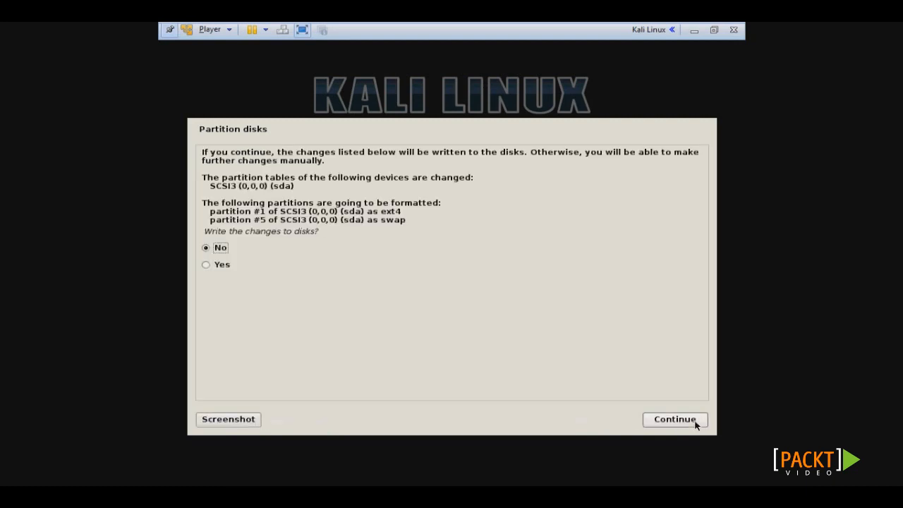
{"action": "left_click", "coordinate": [223, 268]}
{"action": "left_click", "coordinate": [675, 419]}
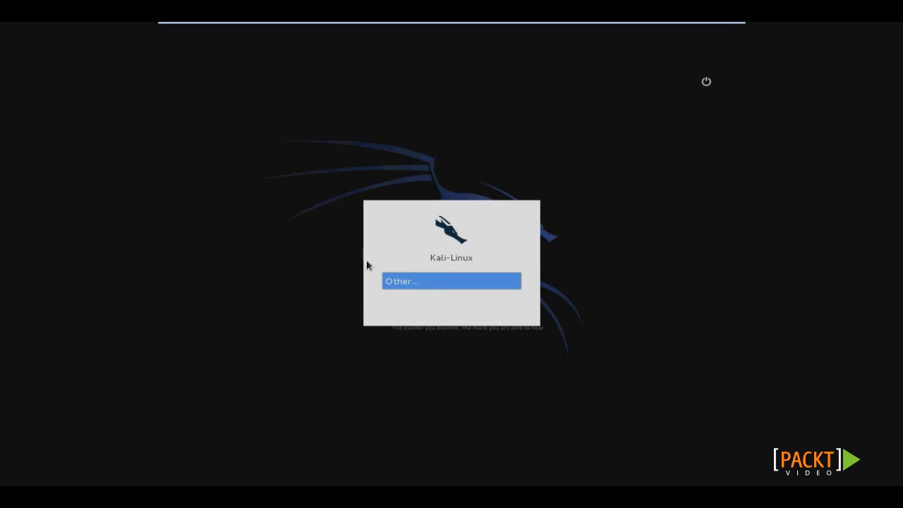
Log in as root through Other..., entering the account password.
{"action": "left_click", "coordinate": [403, 282]}
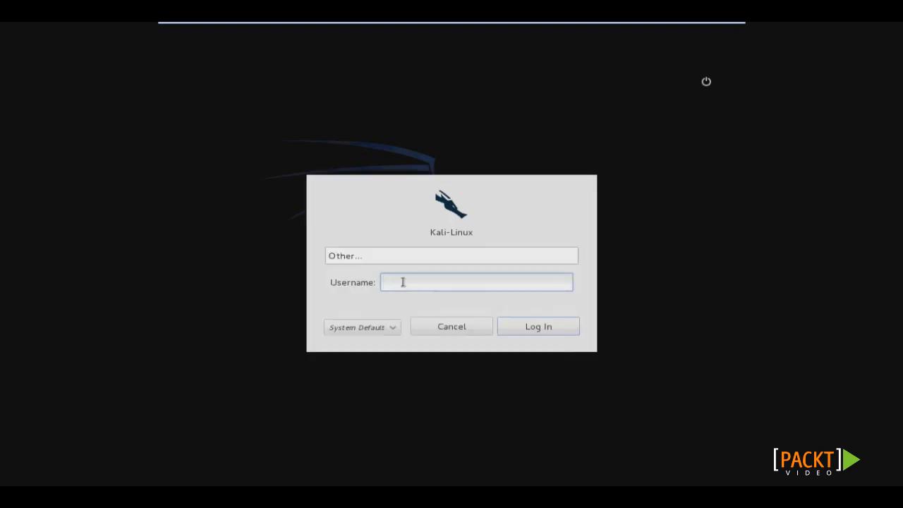
{"action": "type", "text": "root"}
{"action": "left_click", "coordinate": [545, 326]}
{"action": "type", "text": "*******"}
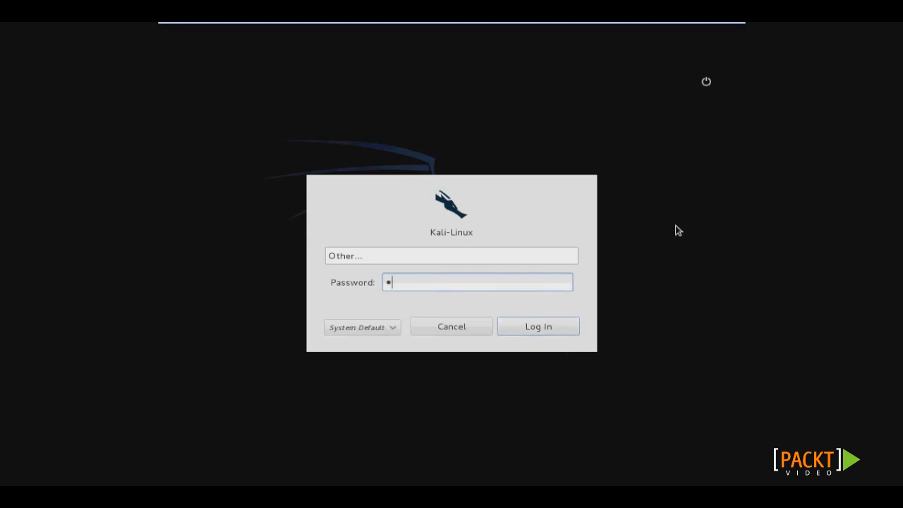
{"action": "type", "text": "**"}
{"action": "key", "text": "BackSpace"}
{"action": "key", "text": "BackSpace"}
{"action": "key", "text": "BackSpace"}
{"action": "key", "text": "BackSpace"}
{"action": "type", "text": "***"}
{"action": "key", "text": "Return"}
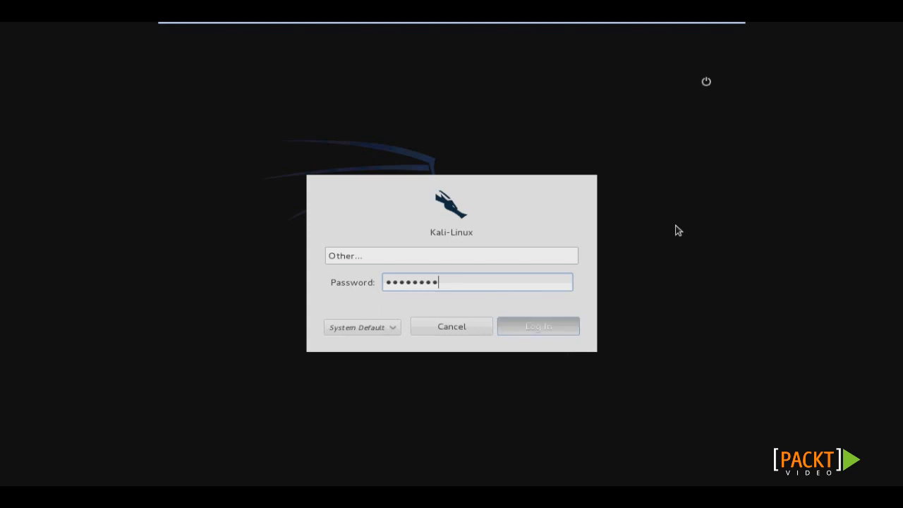